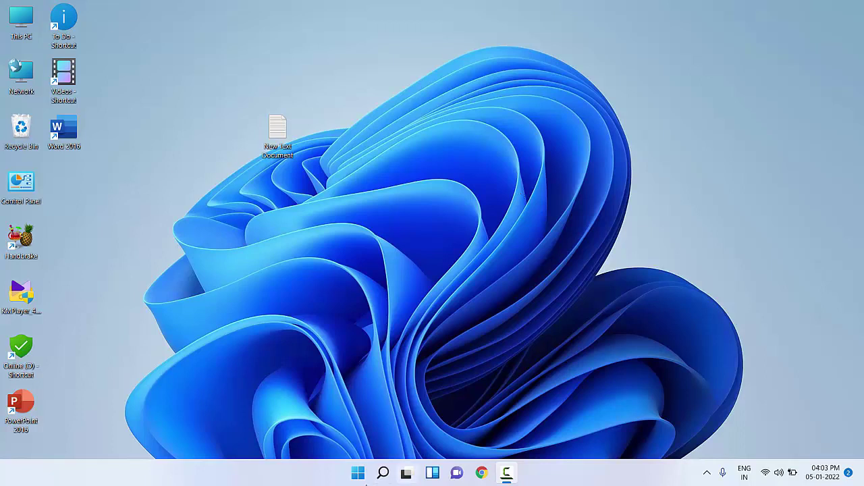
left_click(356, 474)
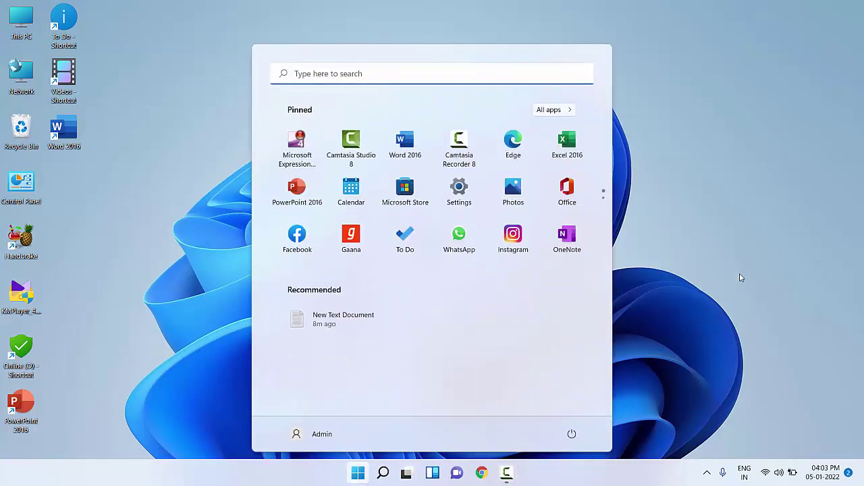
left_click(568, 351)
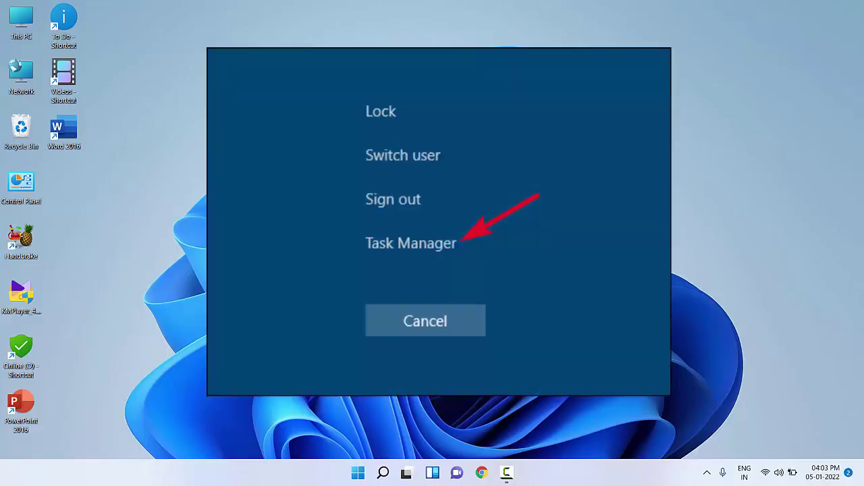
Step: Restart the Windows Explorer process from Task Manager, and close Task Manager
key("ctrl+shift+Escape")
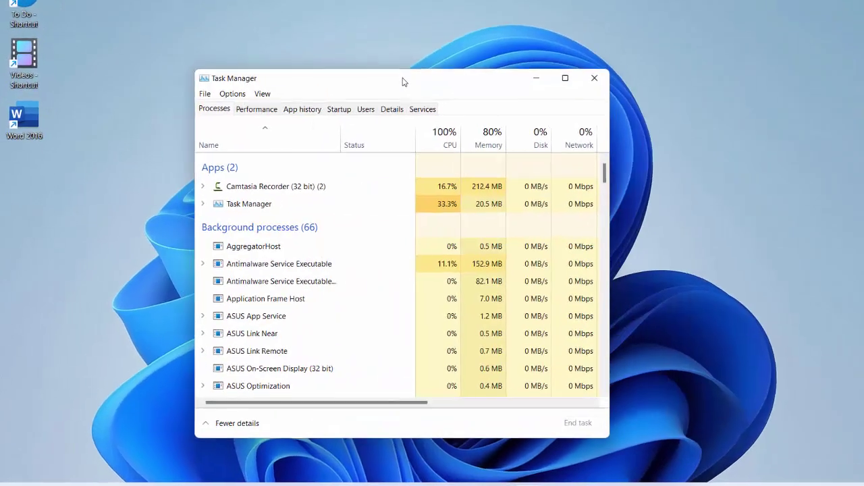
scroll(575, 250, "down", 3)
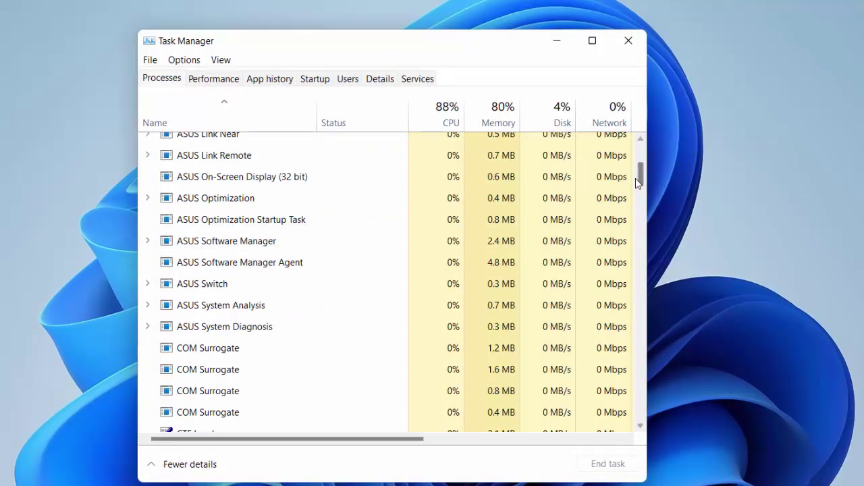
left_click_drag(639, 174, 627, 442)
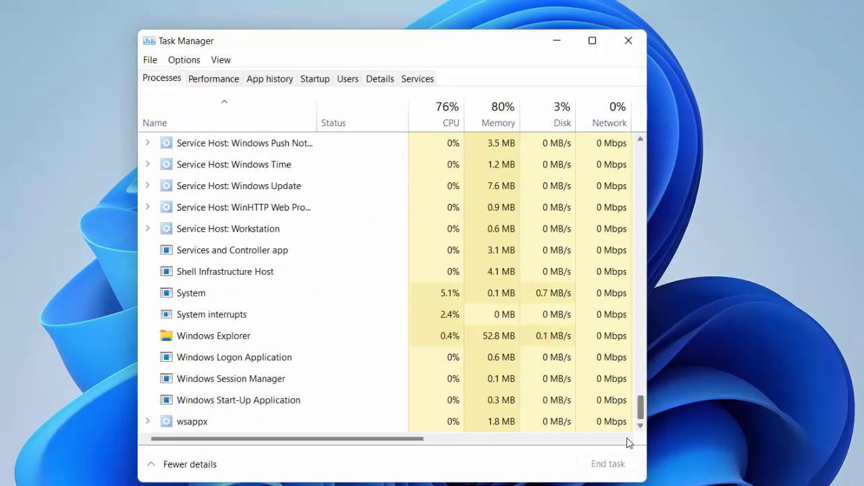
left_click(238, 343)
left_click(621, 472)
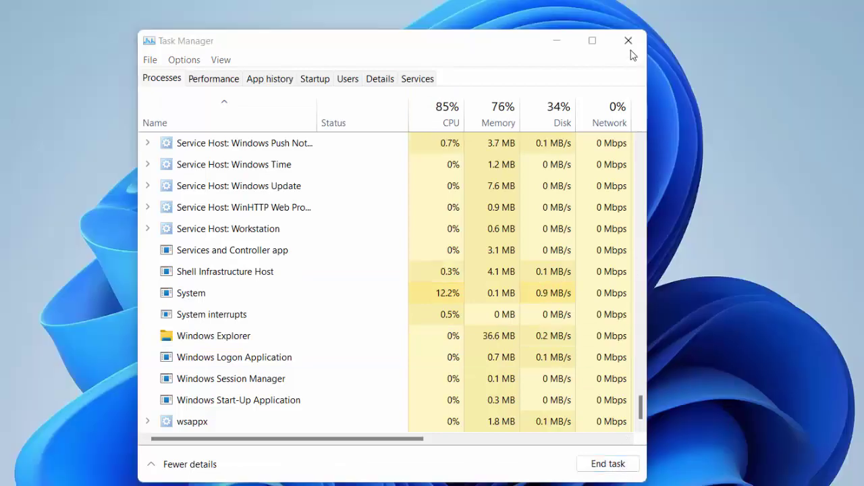
left_click(629, 44)
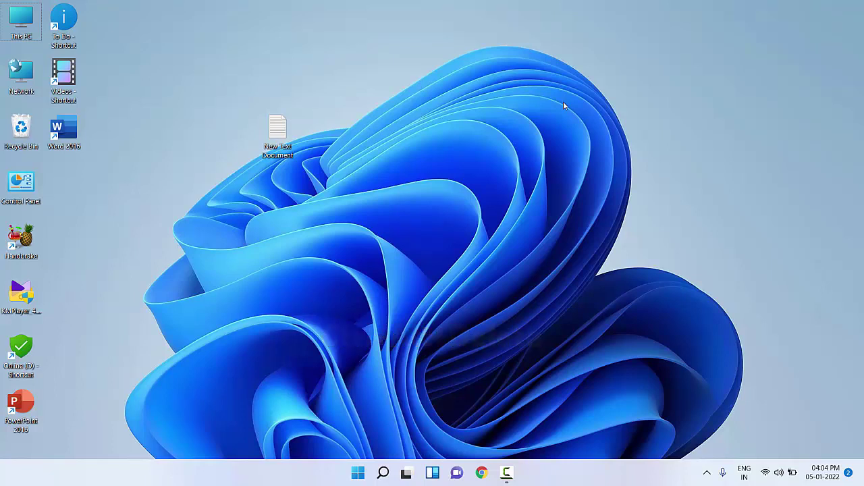
Step: Find the WSearch service in Task Manager's list of services and open the Services console from it
key("ctrl+alt+Delete")
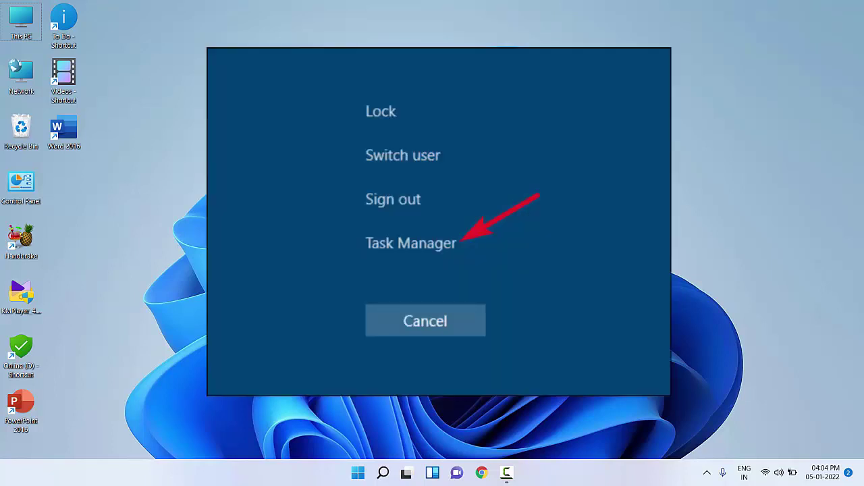
left_click(411, 243)
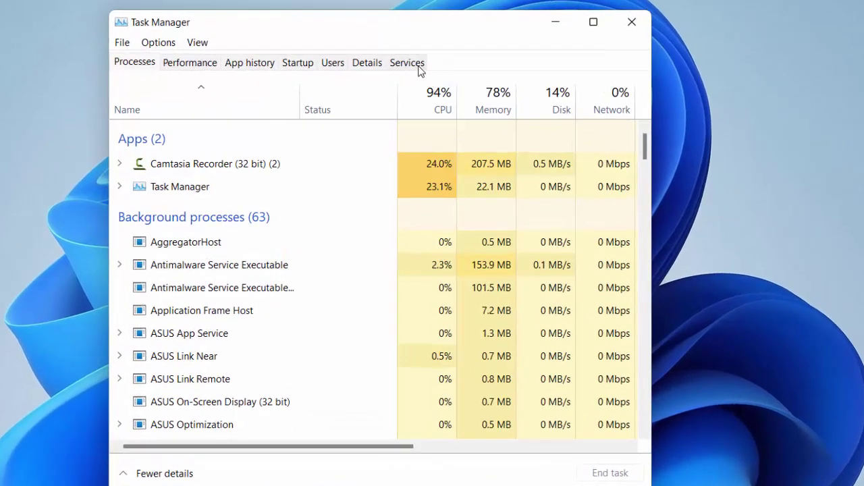
left_click(418, 65)
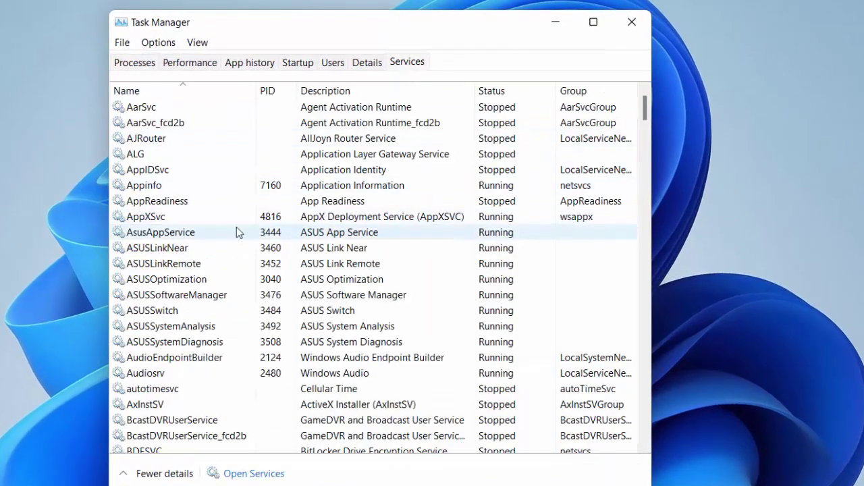
left_click(214, 220)
key("w")
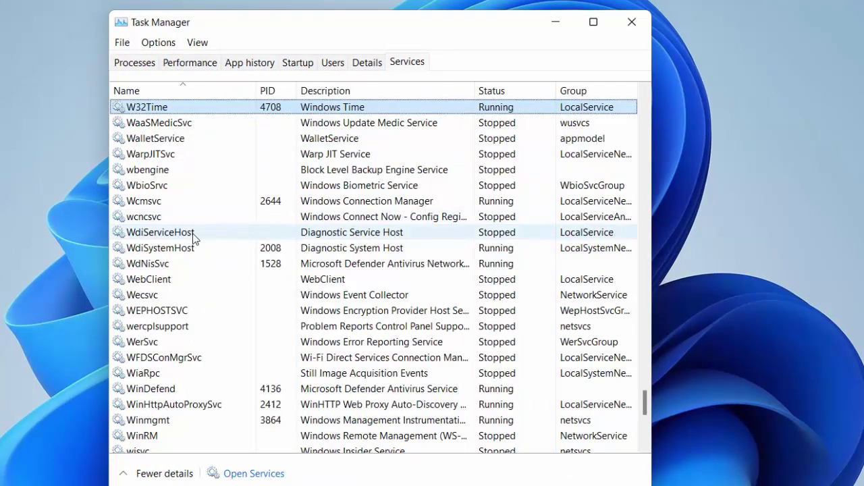
scroll(155, 395, "down", 6)
left_click(153, 392)
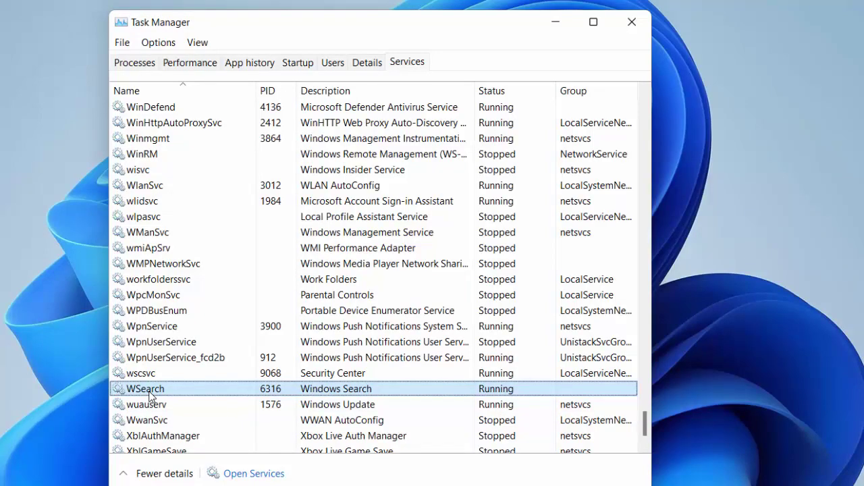
right_click(163, 397)
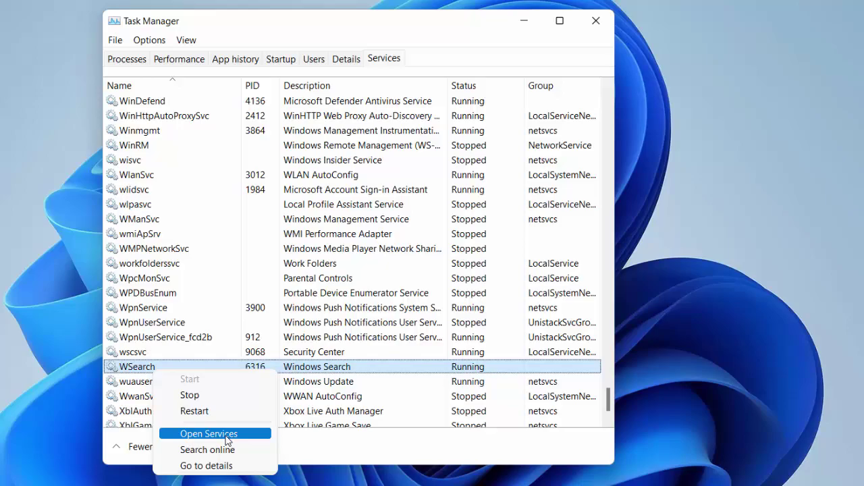
left_click(230, 434)
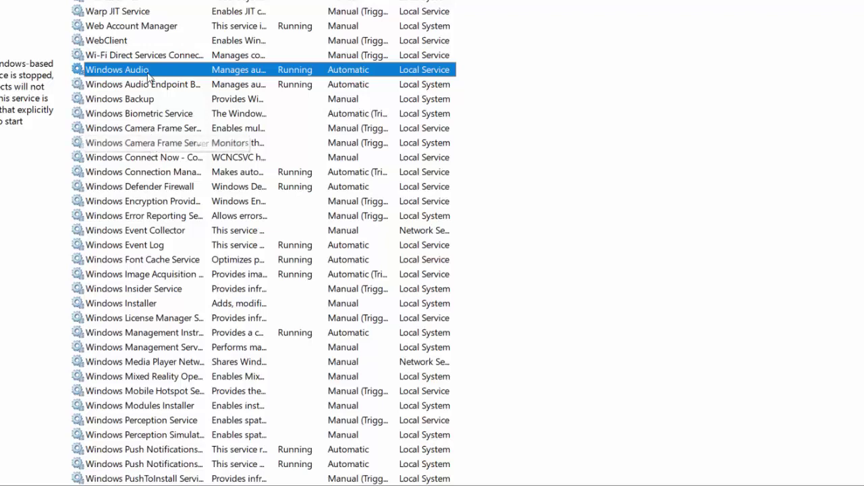
Step: Open the properties of the Windows Search service and set its startup type to Automatic
scroll(164, 294, "down", 4)
scroll(165, 293, "down", 1)
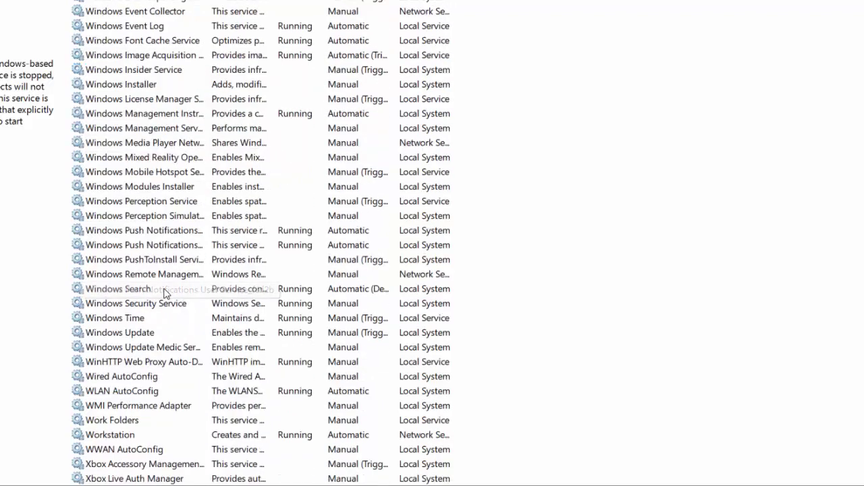
left_click(128, 292)
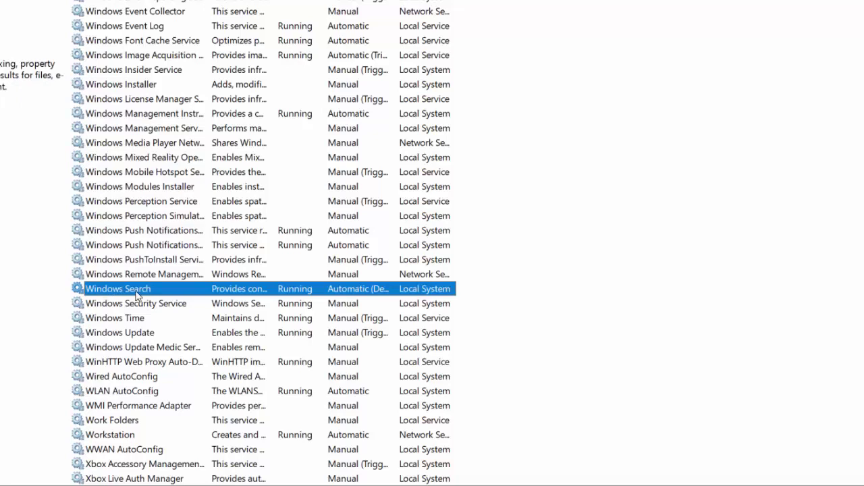
double_click(137, 295)
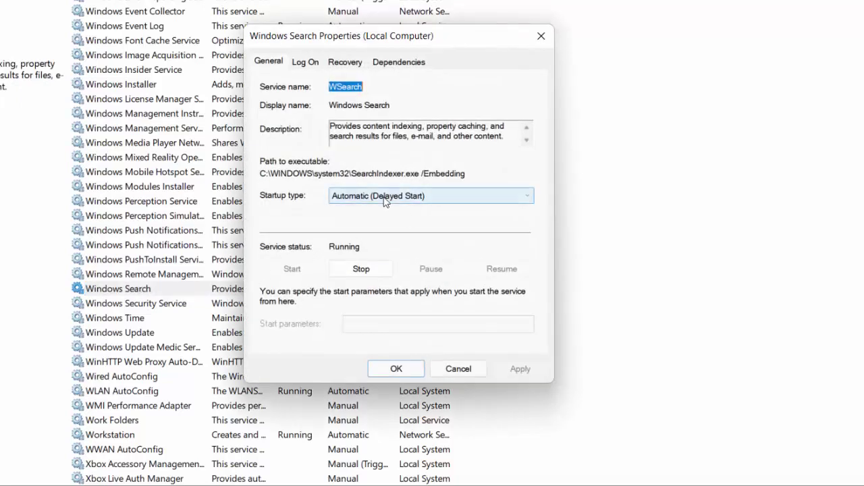
left_click(385, 200)
left_click(383, 220)
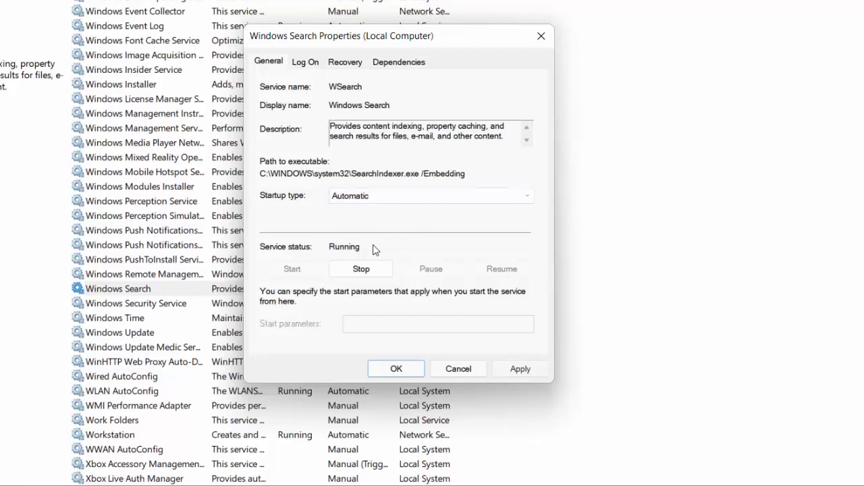
Step: Stop and start the Windows Search service, apply the changes, and close the open windows
left_click(361, 270)
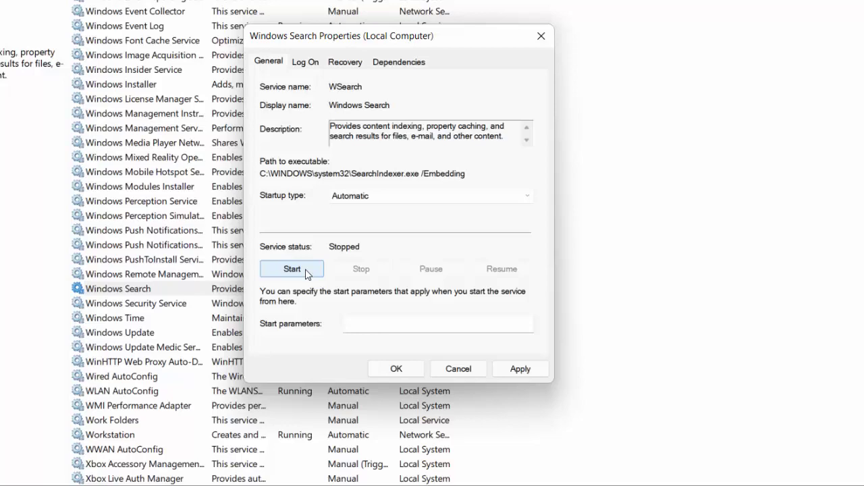
left_click(307, 272)
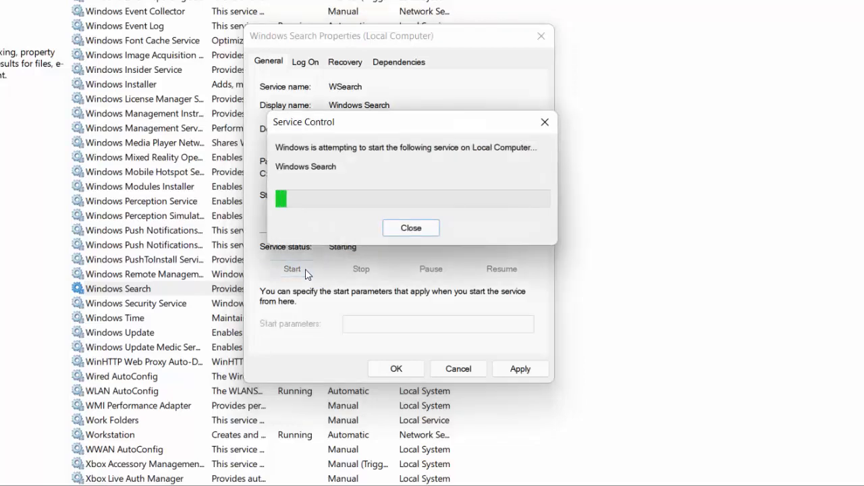
left_click(518, 372)
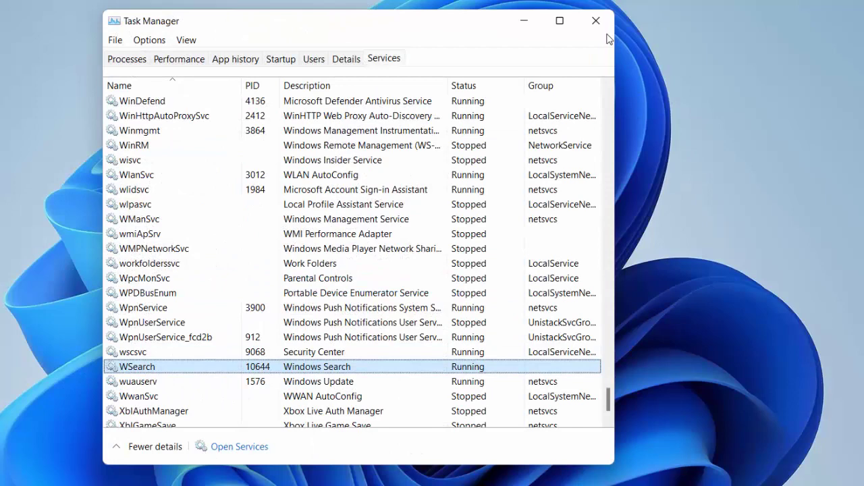
left_click(597, 22)
key("super")
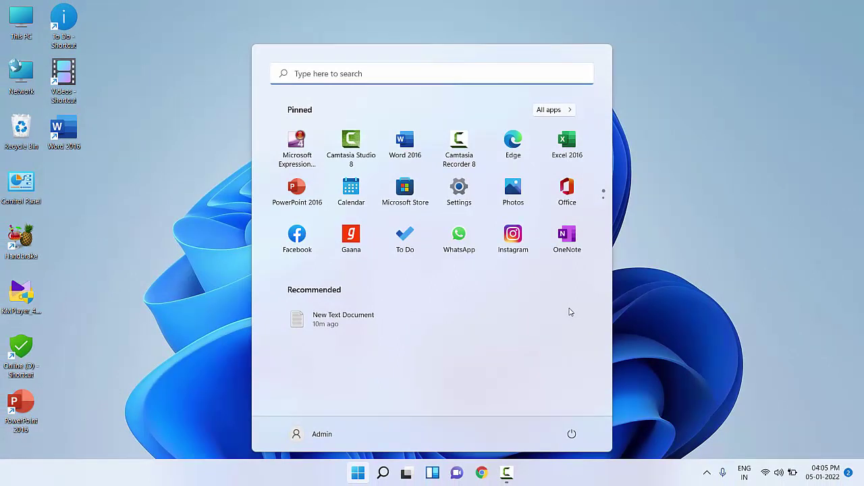
left_click(638, 4)
Step: In the Start personalization settings, turn off showing recently added apps and recently opened items, and close Settings
key("super")
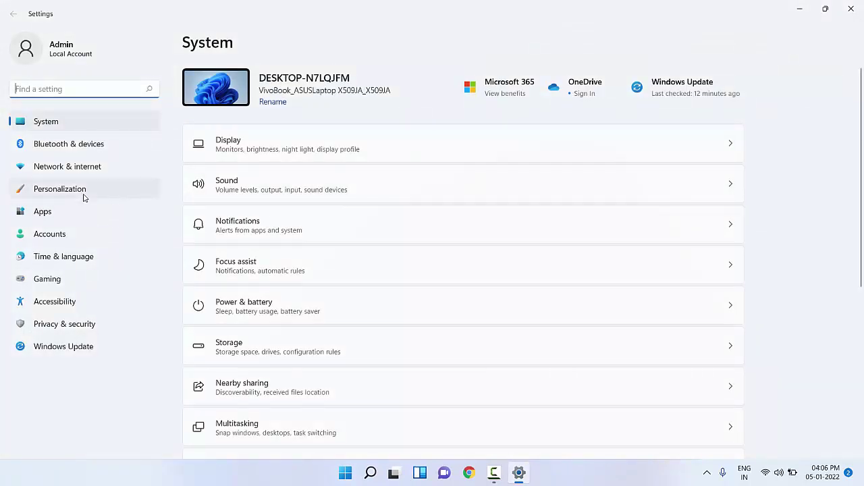
left_click(83, 195)
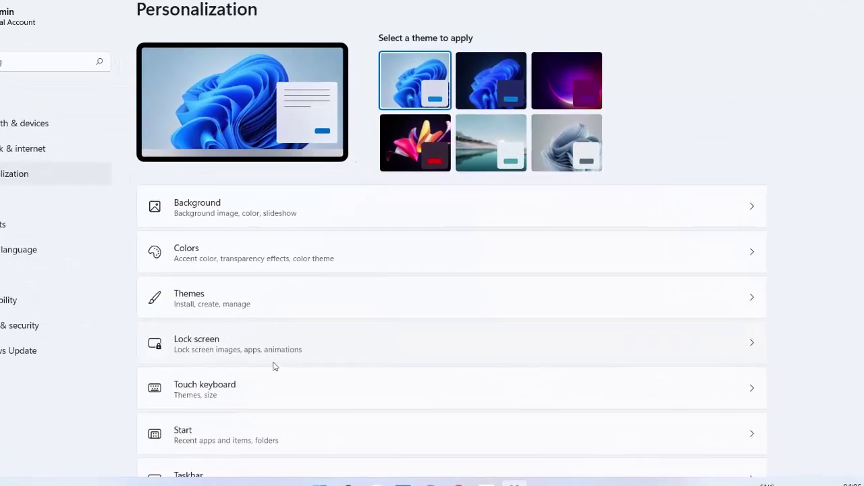
scroll(270, 368, "down", 2)
left_click(222, 379)
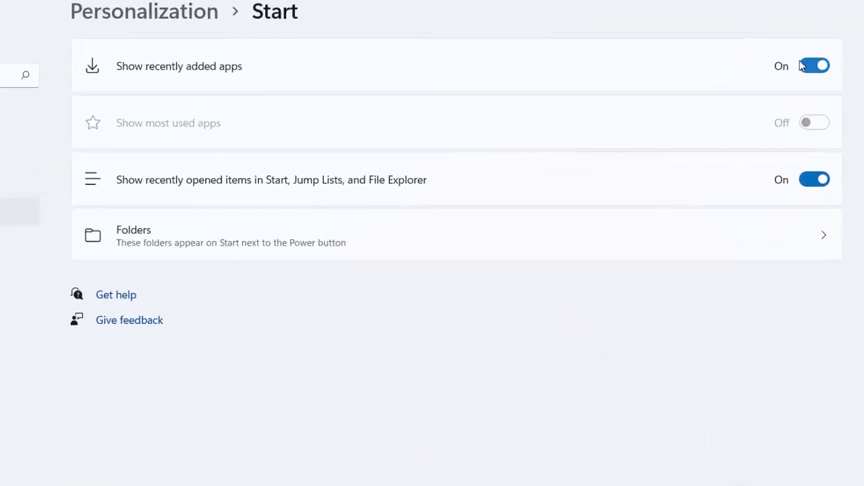
left_click(816, 68)
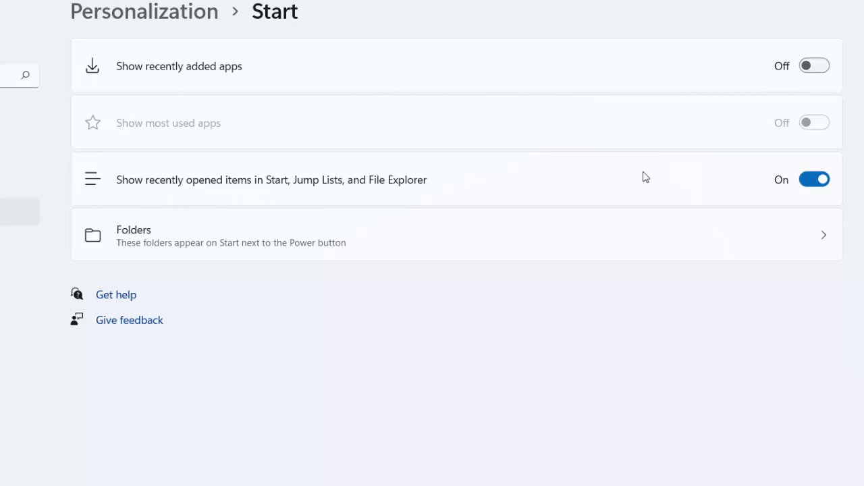
left_click(807, 180)
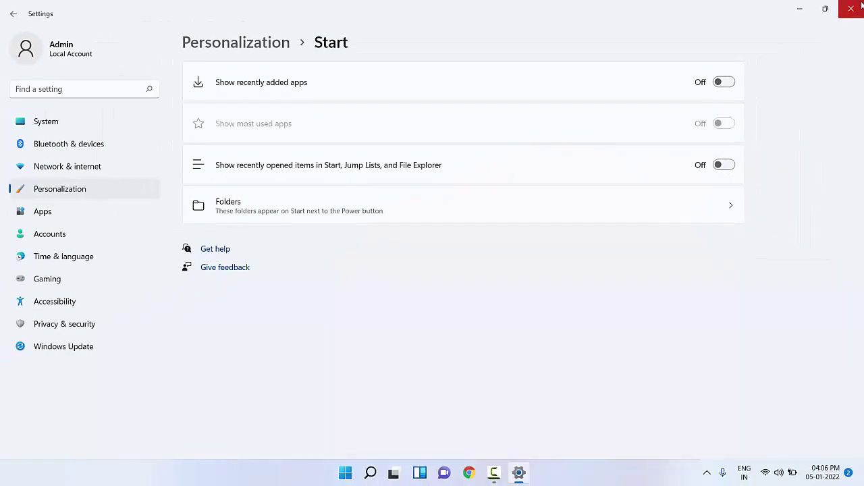
left_click(860, 7)
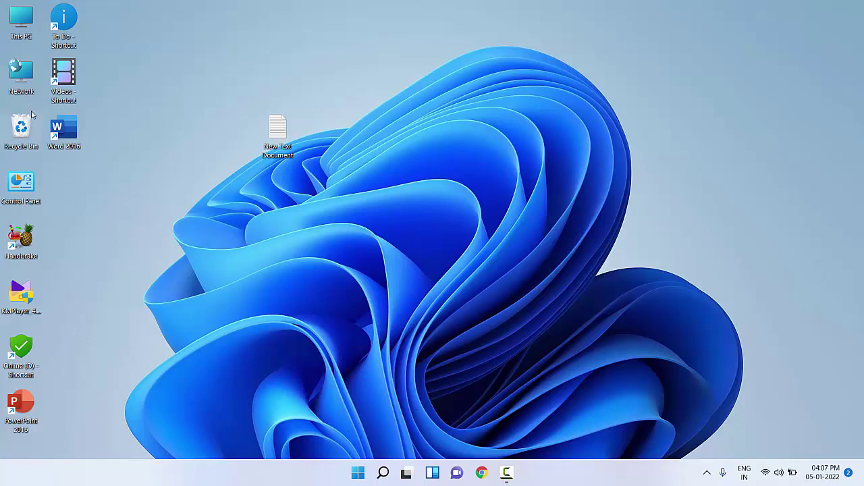
Step: Open Control Panel from the desktop and show its items as large icons
double_click(21, 180)
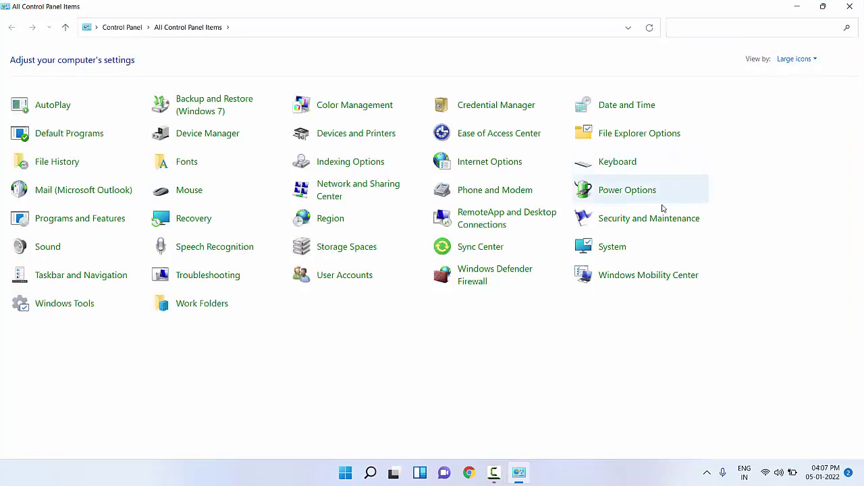
left_click(796, 60)
left_click(798, 89)
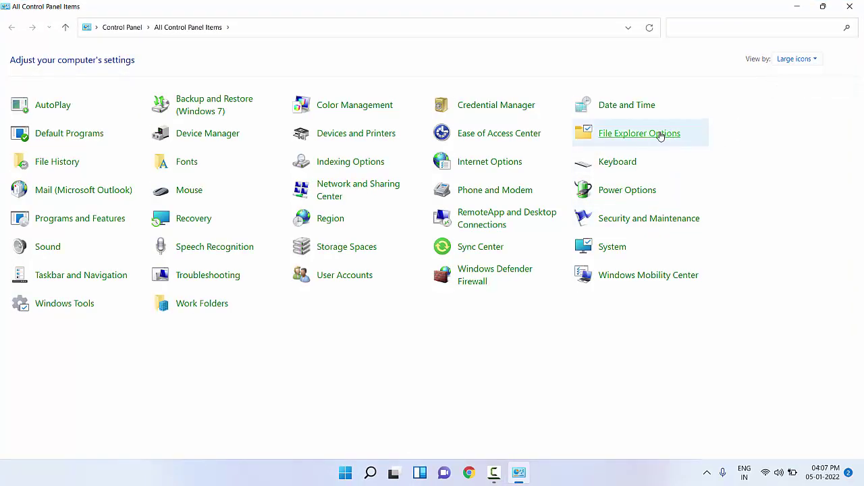
Step: Go to Troubleshooting, list all troubleshooters, and launch the Search and Indexing one
key("t")
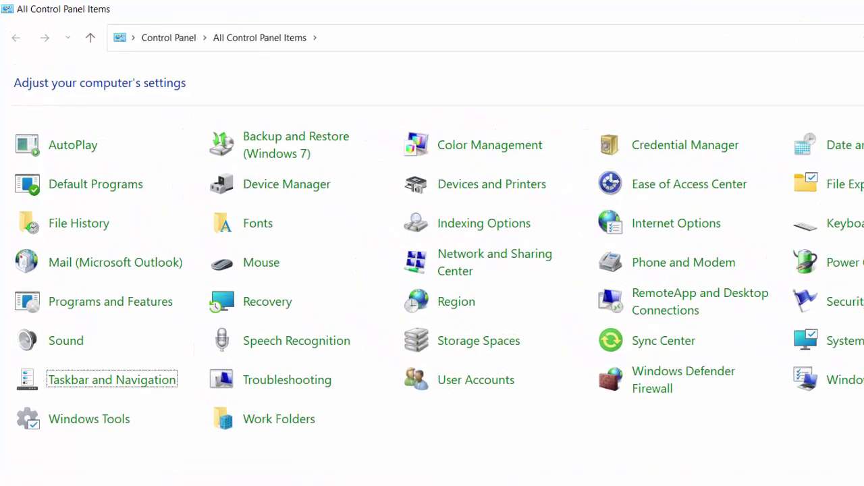
key("t")
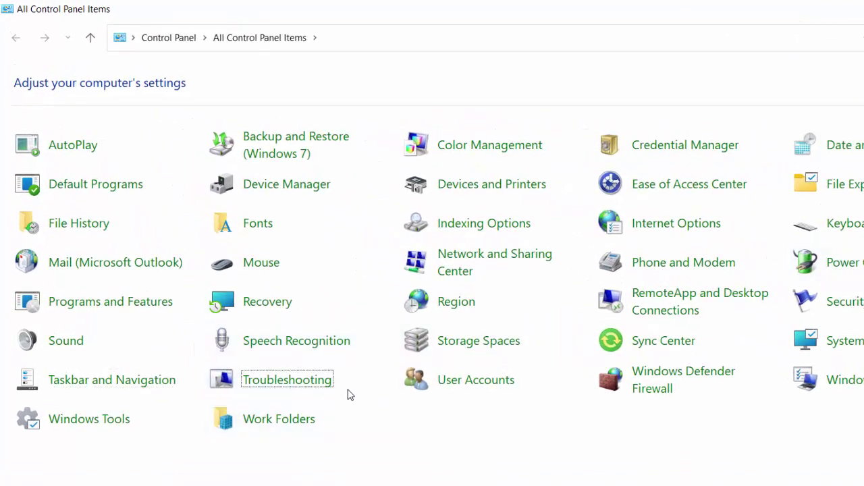
left_click(300, 380)
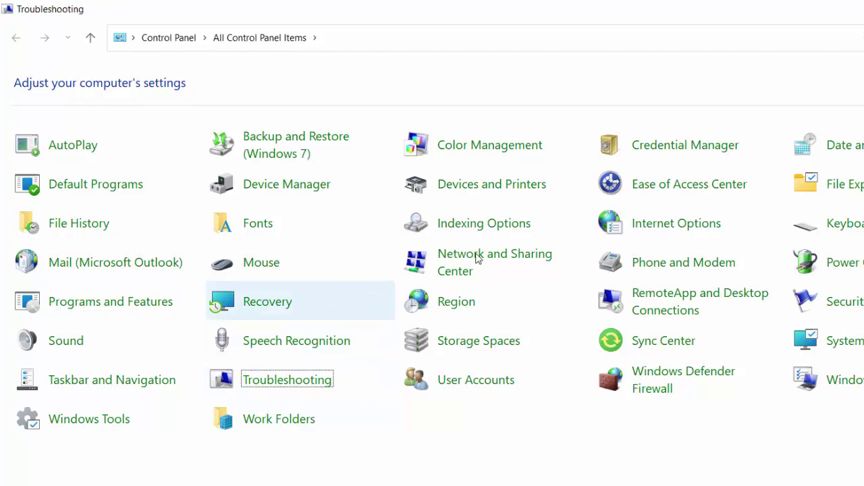
left_click(40, 106)
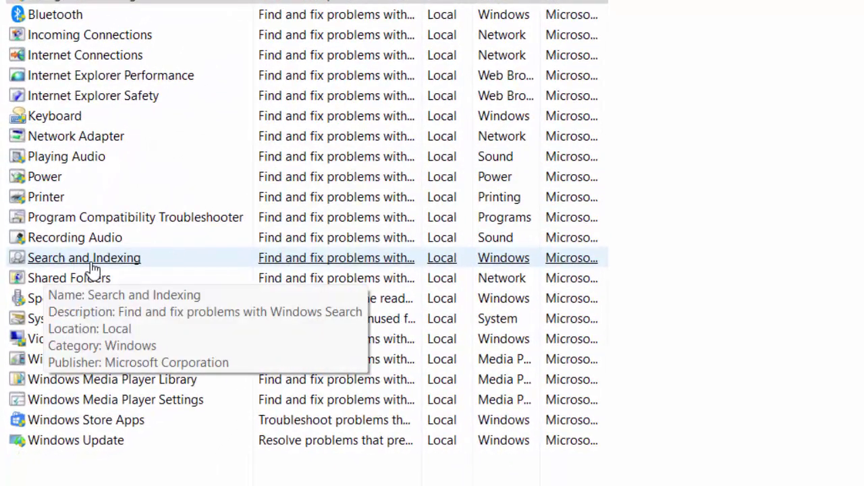
double_click(91, 265)
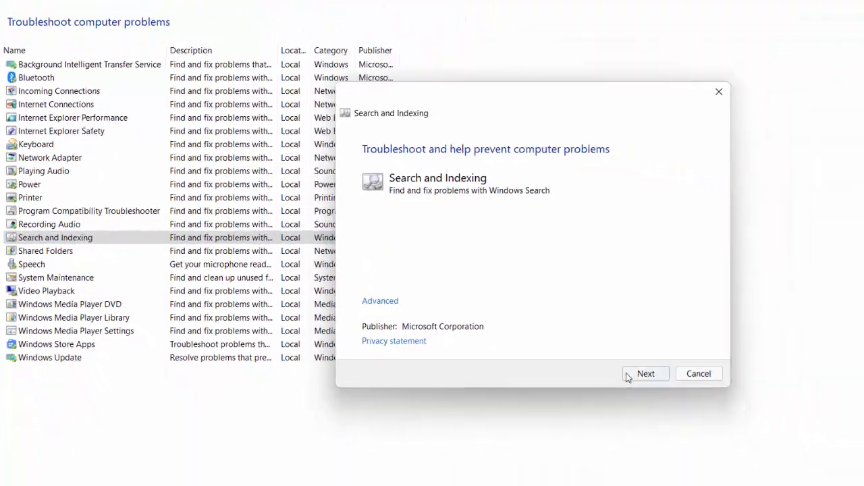
Step: Start problem detection in the Search and Indexing troubleshooter, cancel it, and close the troubleshooting window
left_click(628, 375)
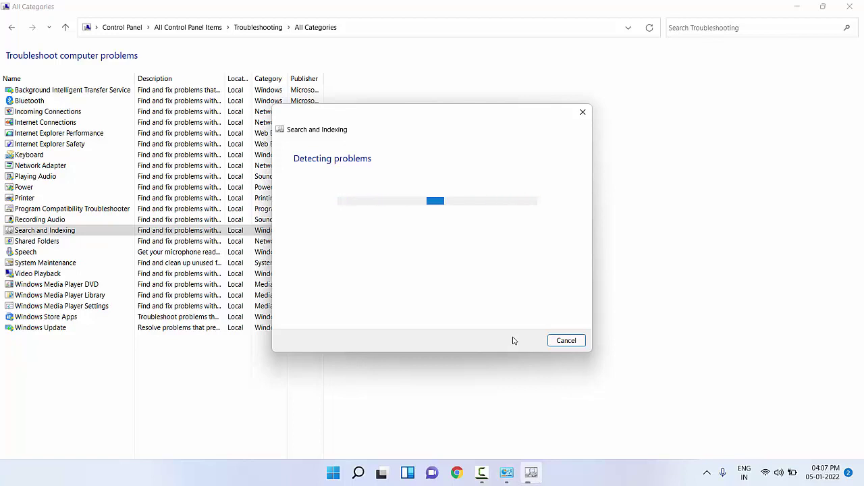
left_click(582, 342)
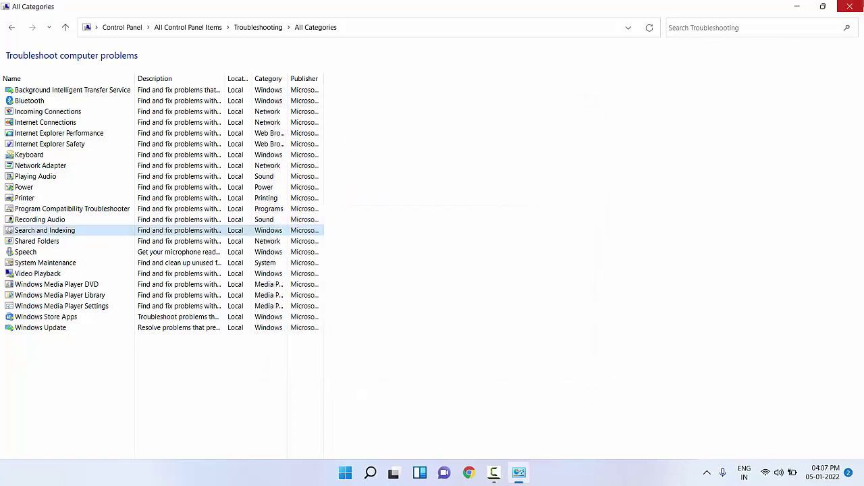
left_click(849, 6)
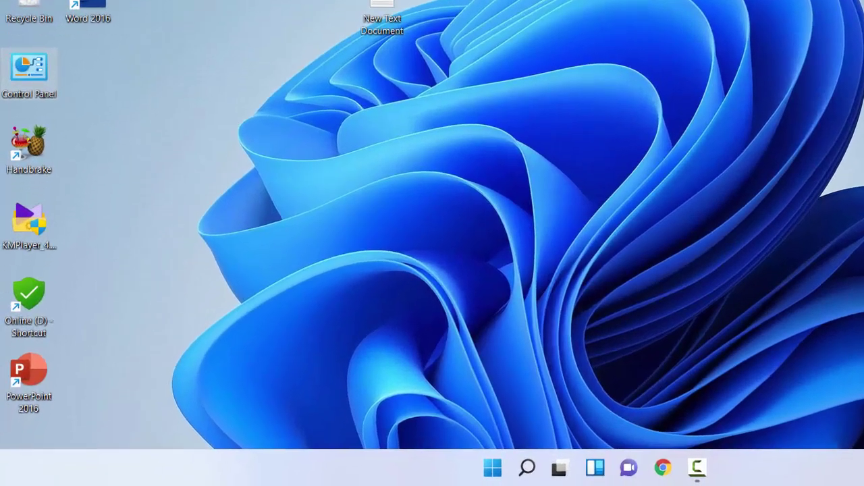
Step: Open Windows PowerShell by running powershell from the Run dialog
key("super+r")
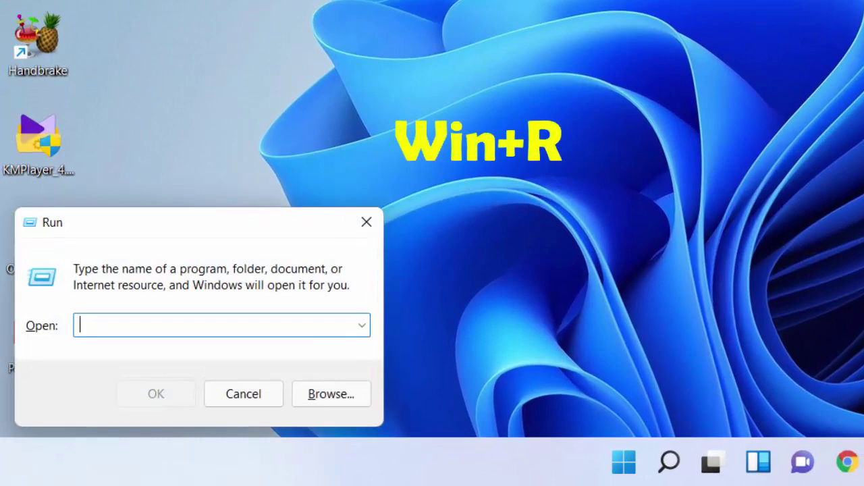
type("powershell")
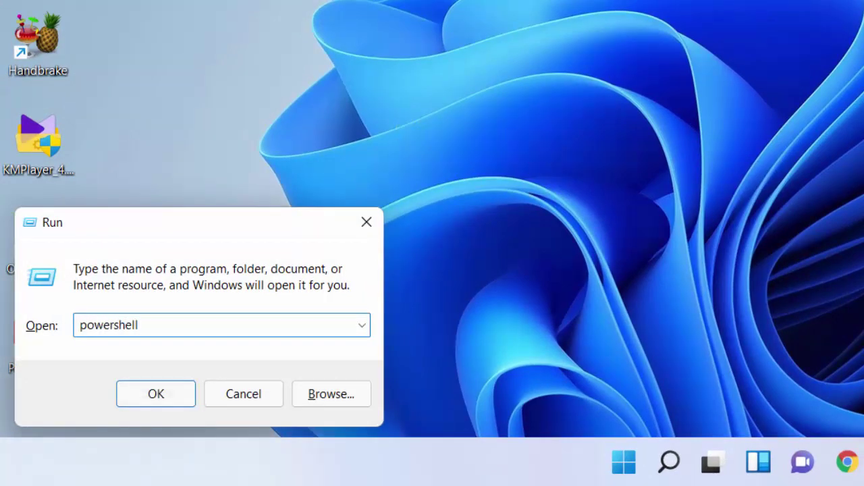
key("Return")
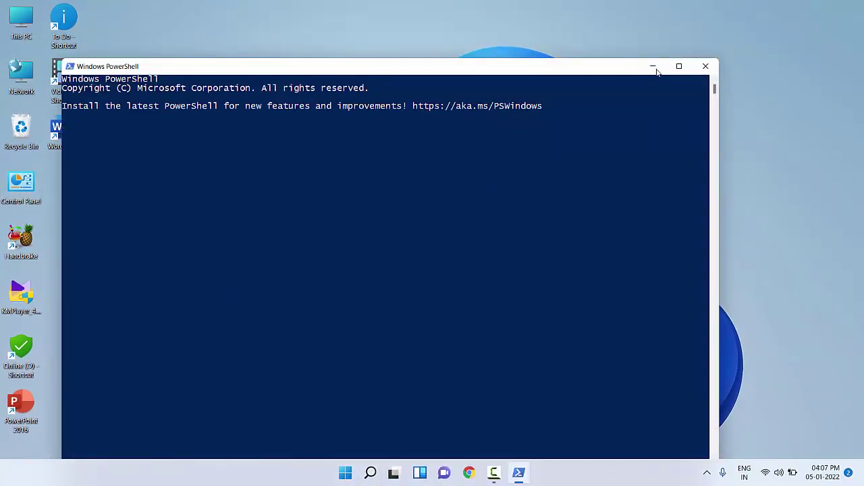
Step: Minimize PowerShell, copy the whole command from New Text Document on the desktop, and close the file
left_click(653, 67)
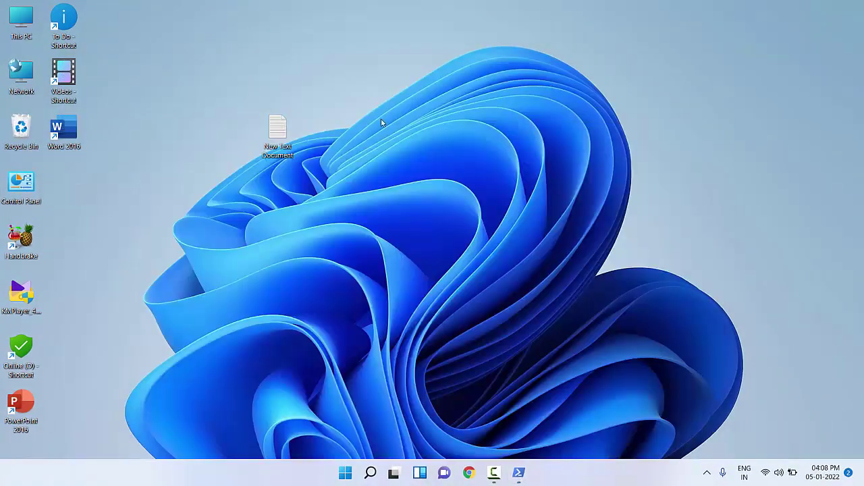
double_click(275, 149)
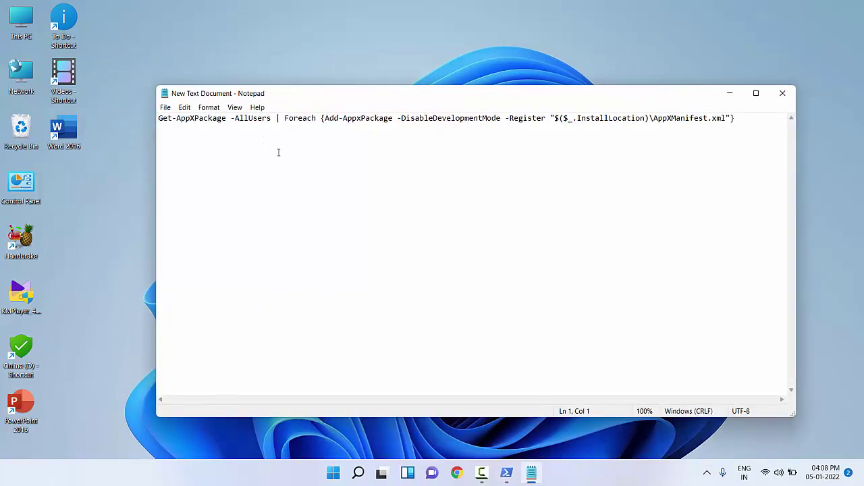
key("ctrl+a")
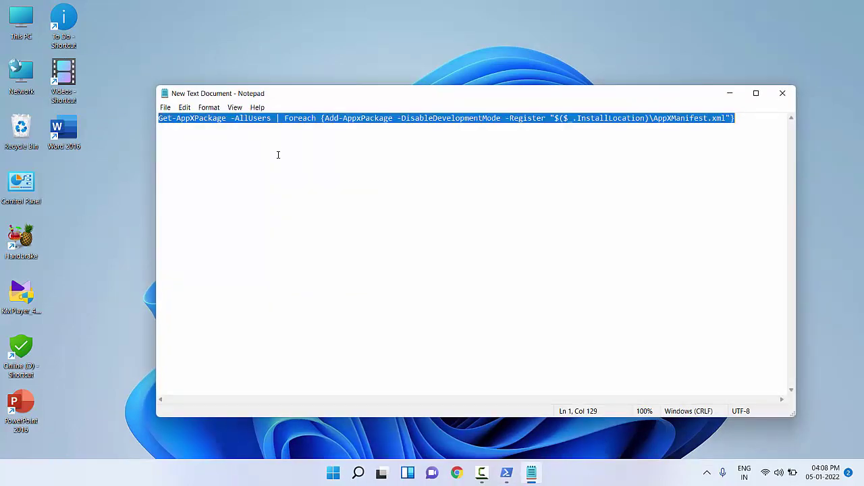
left_click(782, 93)
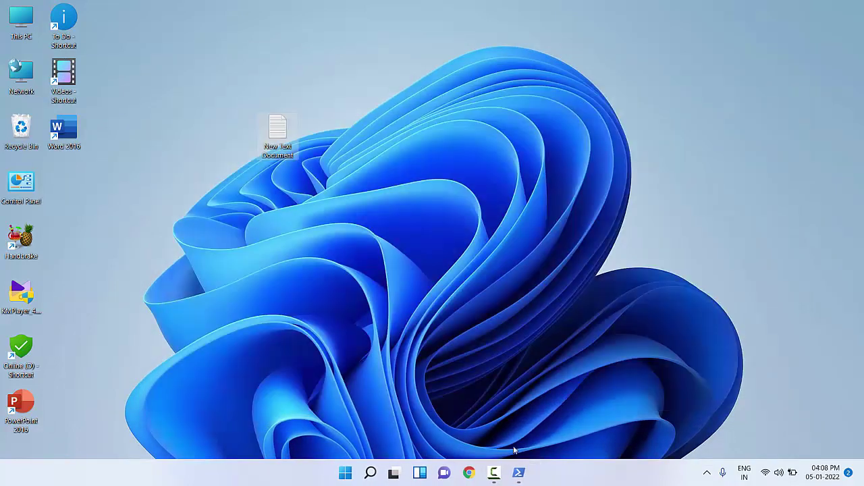
Step: Enter Get-AppXPackage -AllUsers | Foreach {Add-AppxPackage -DisableDevelopmentMode -Register "$($_.InstallLocation)\AppXManifest.xml"} in PowerShell, and close the window without running it
left_click(518, 472)
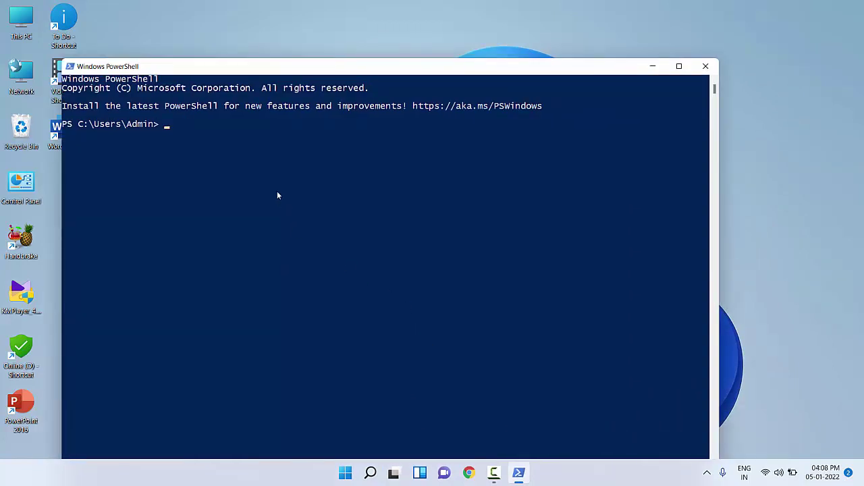
type("Get-AppXPackage -AllUsers | Foreach {Add-AppxPackage -DisableDevelopmentMode -Register \"$($_.InstallLocation)\\AppXManifest.xml\"}")
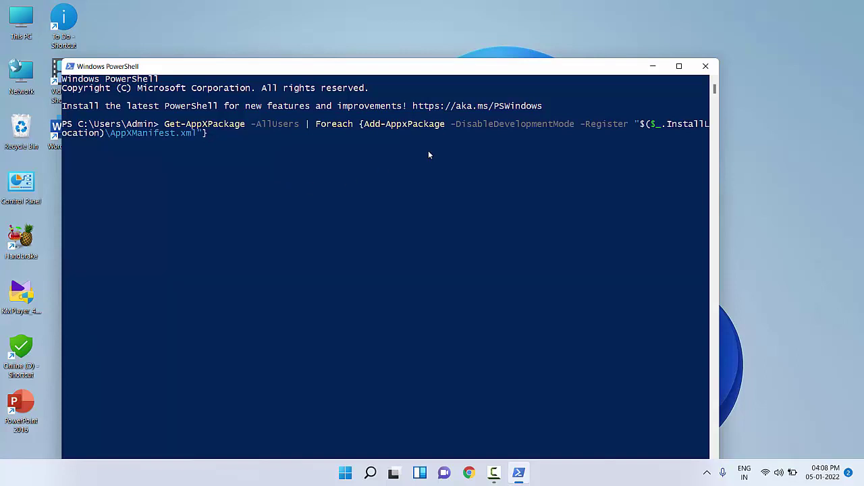
left_click(708, 65)
right_click(453, 101)
left_click(485, 146)
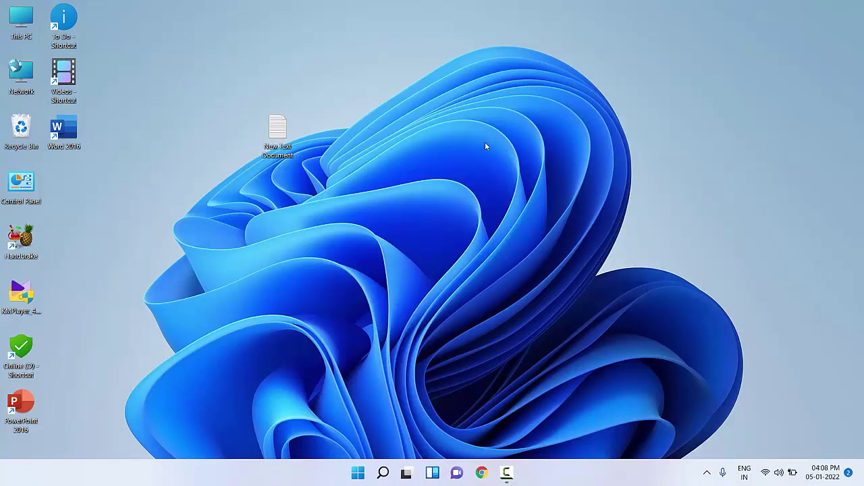
Step: Open the Windows Update page in Settings to view the update status and options, and close Settings
left_click(360, 467)
left_click(459, 187)
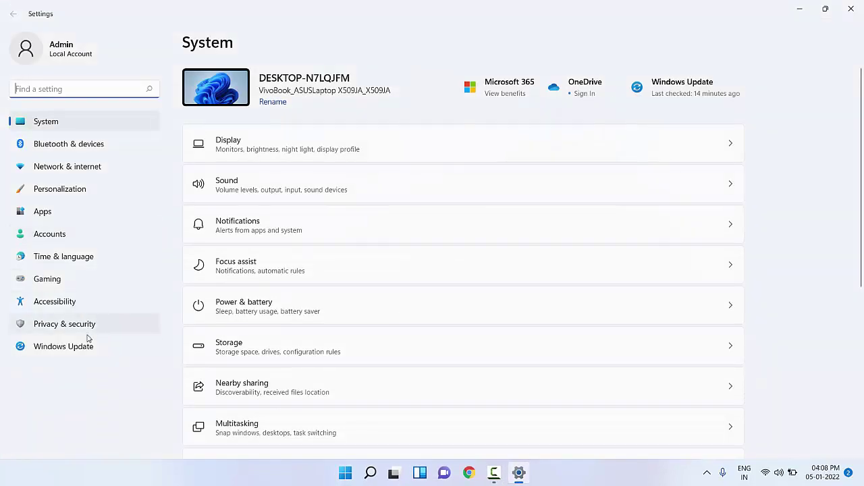
left_click(81, 349)
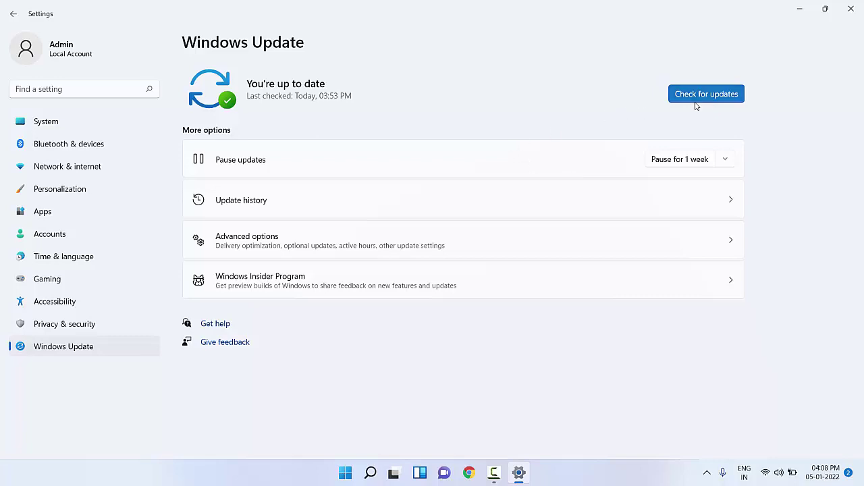
left_click(851, 9)
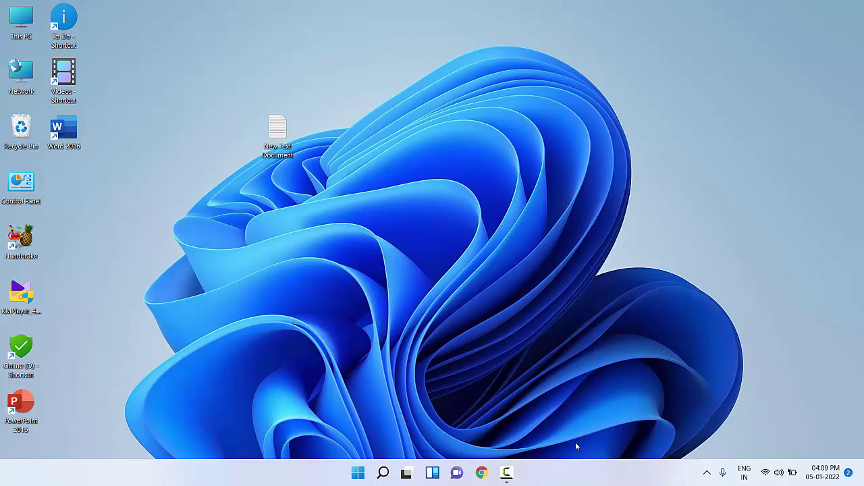
Step: Open the Registry Editor by running regedit from the Run dialog
key("super+r")
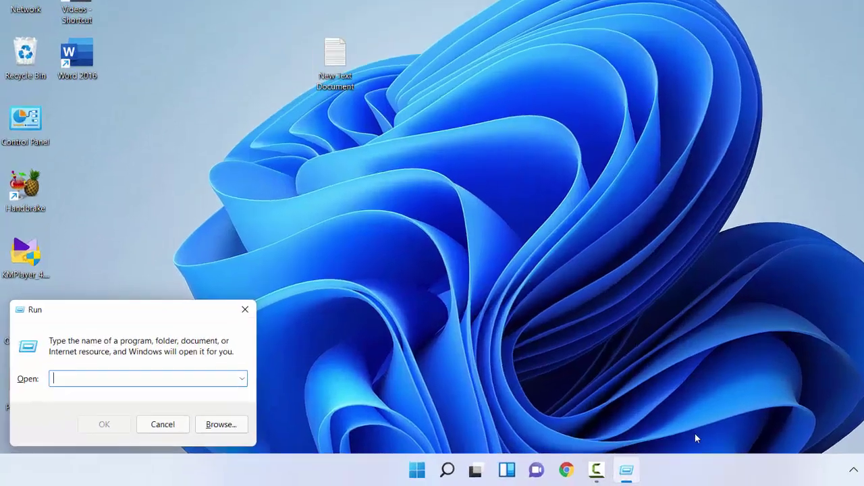
type("r")
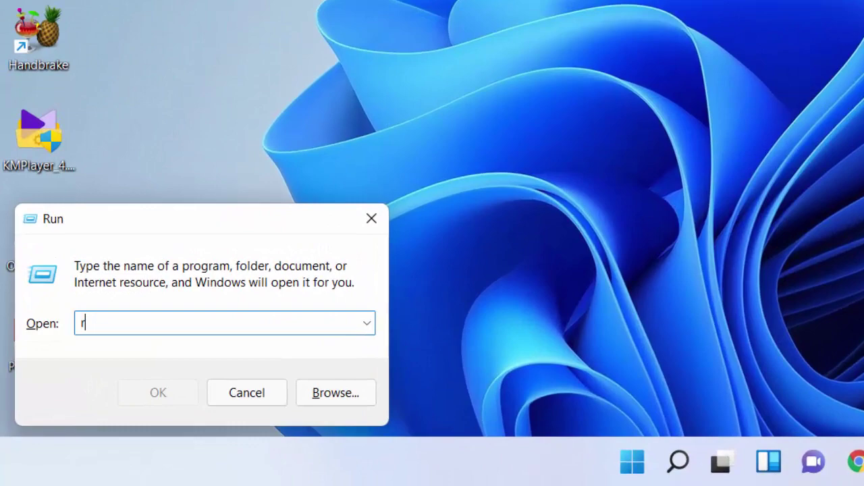
type("egedit")
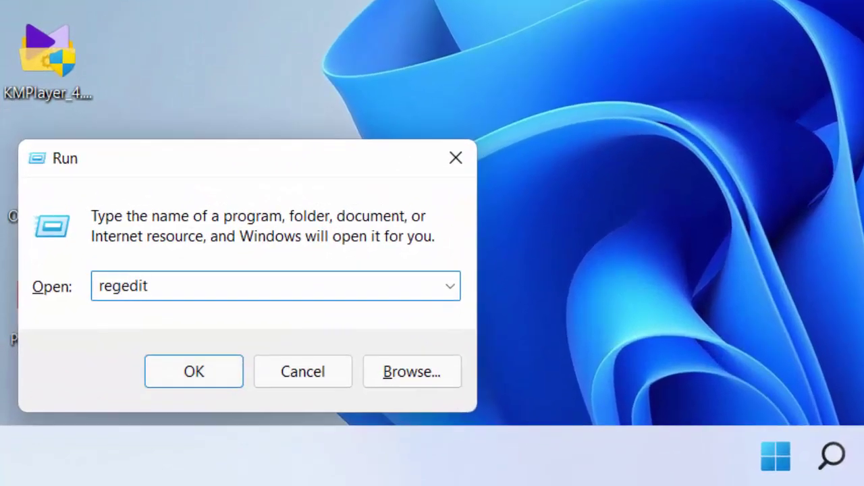
key("Return")
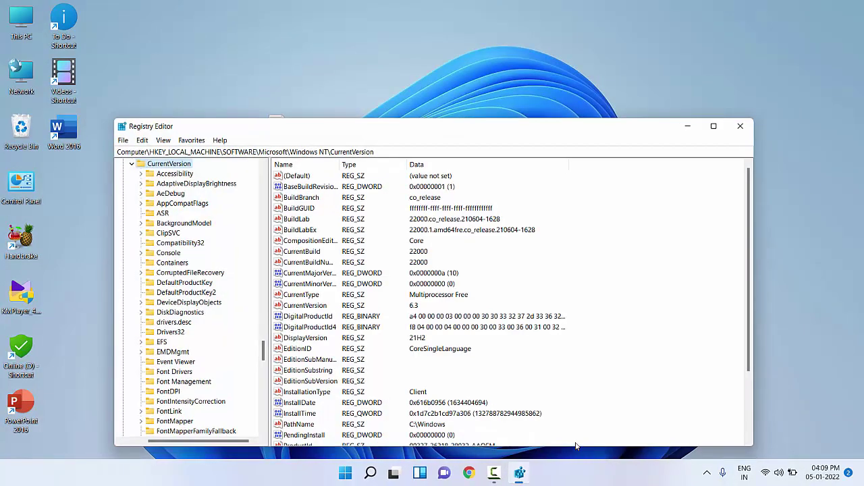
Step: Collapse the expanded registry branches up to HKEY_LOCAL_MACHINE so only the root keys are listed
left_click(133, 165)
scroll(181, 191, "up", 20)
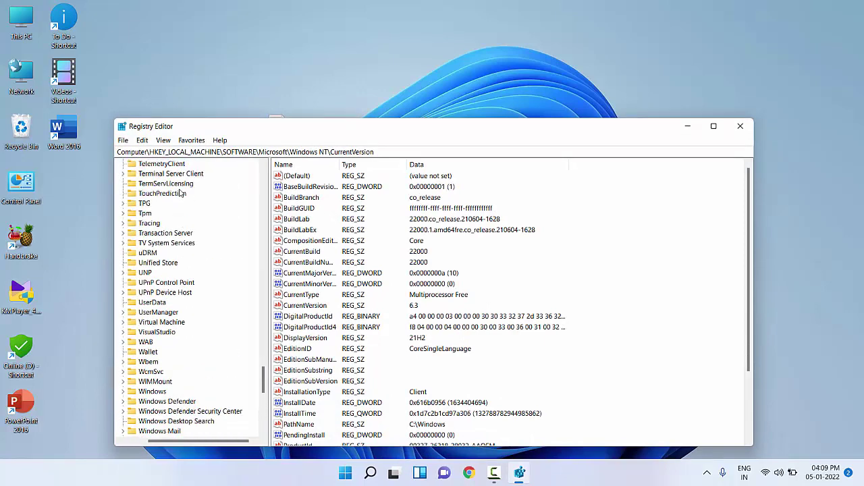
left_click(143, 164)
key("Left")
key("Left")
key("Left")
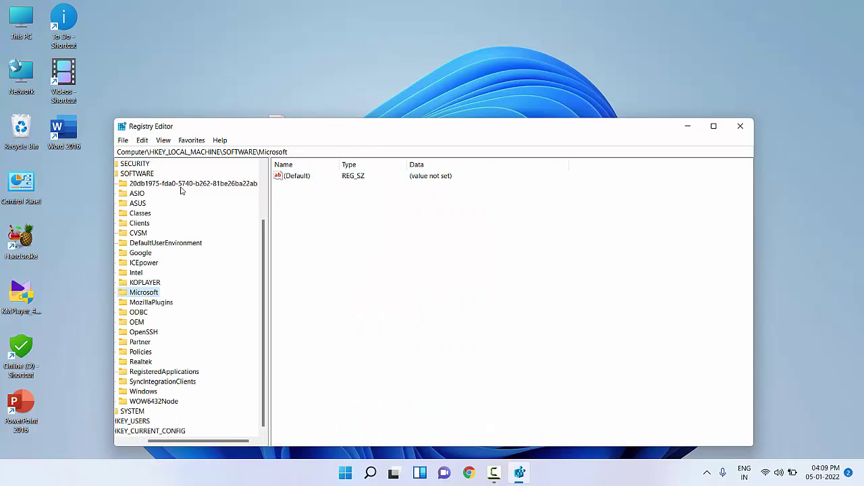
key("Left")
key("Left")
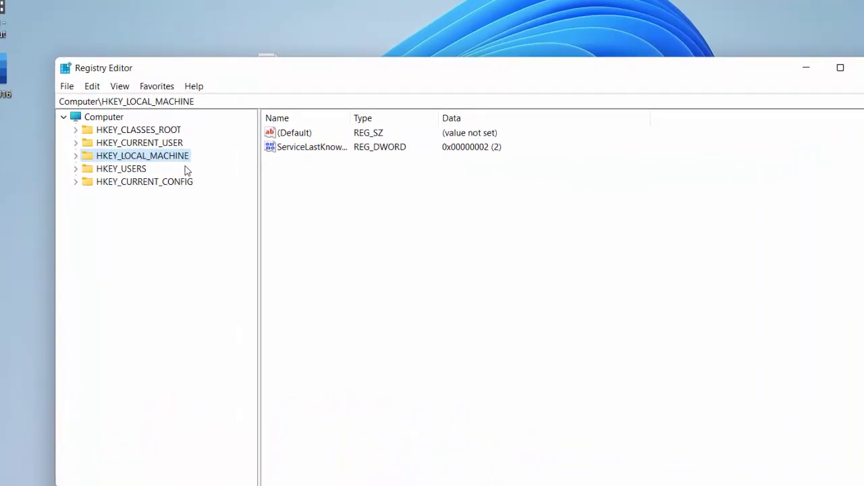
Step: Go to the registry key HKEY_LOCAL_MACHINE\SYSTEM\CurrentControlSet\Services\WpnUserService
left_click(76, 155)
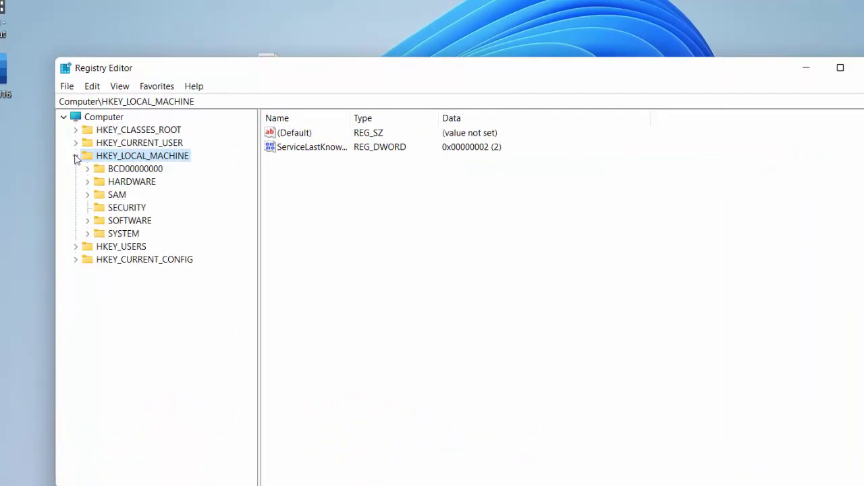
left_click(122, 233)
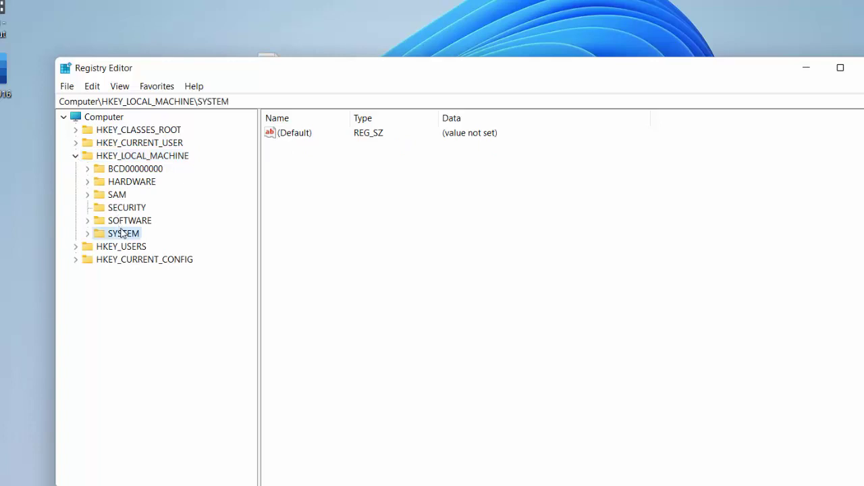
left_click(86, 234)
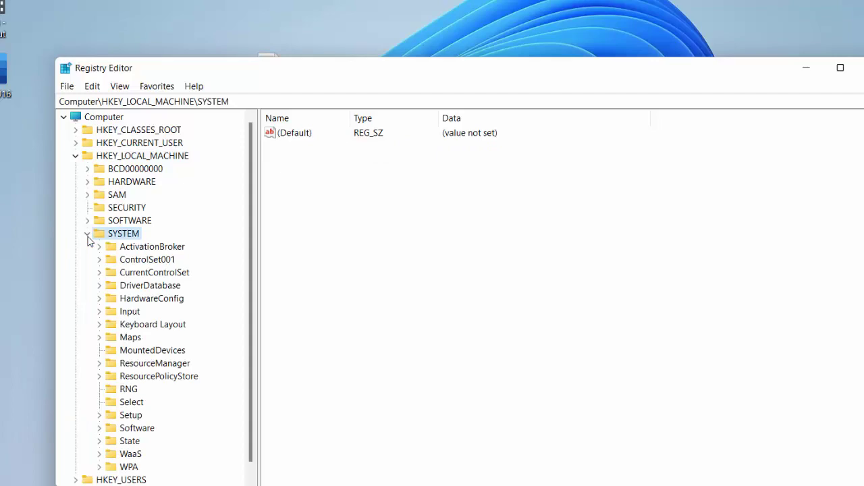
left_click(145, 273)
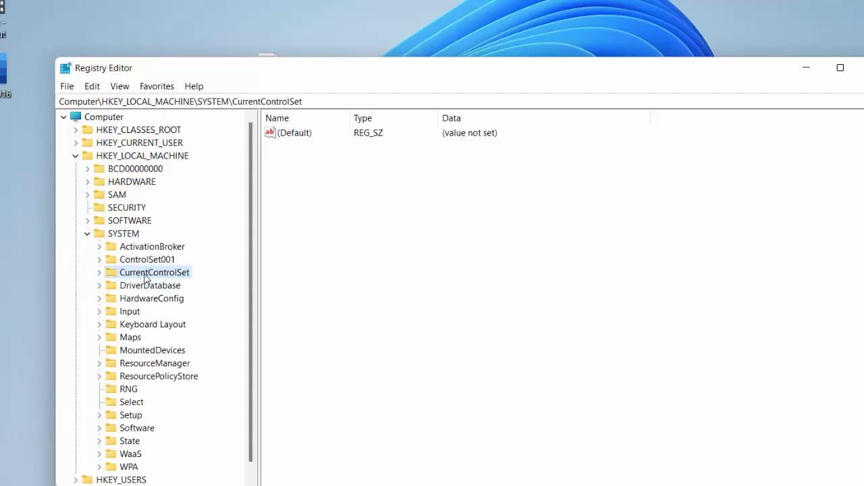
left_click(99, 272)
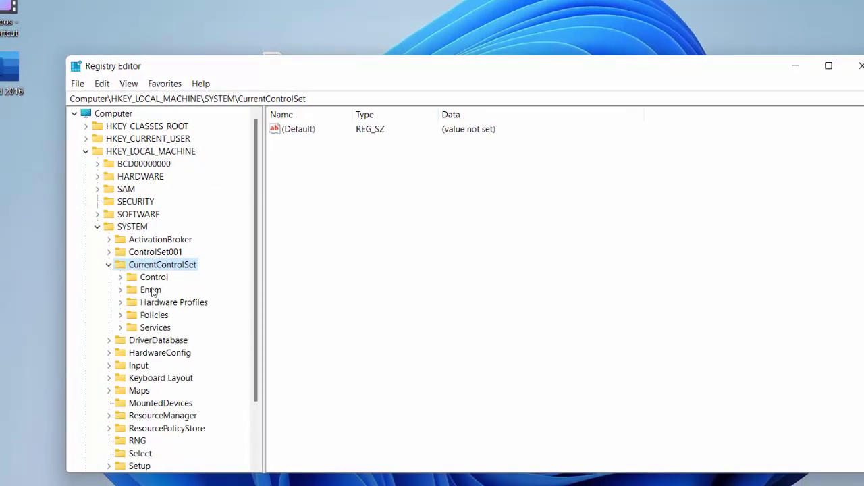
left_click(154, 327)
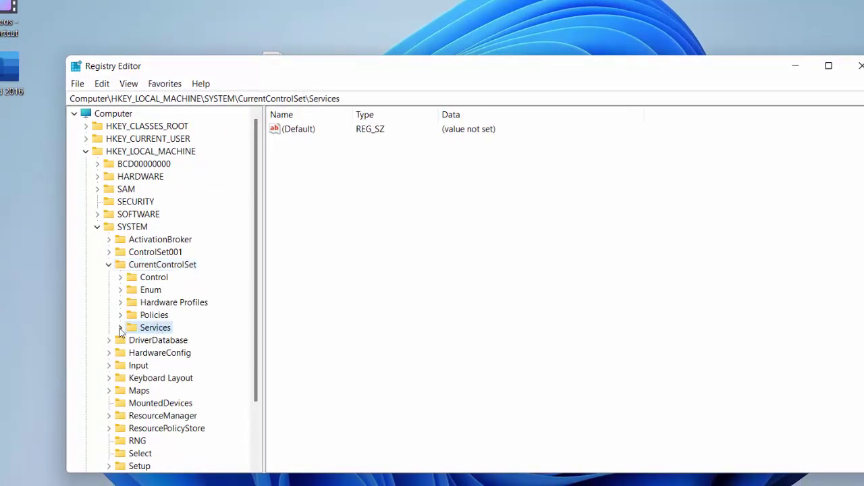
left_click(121, 327)
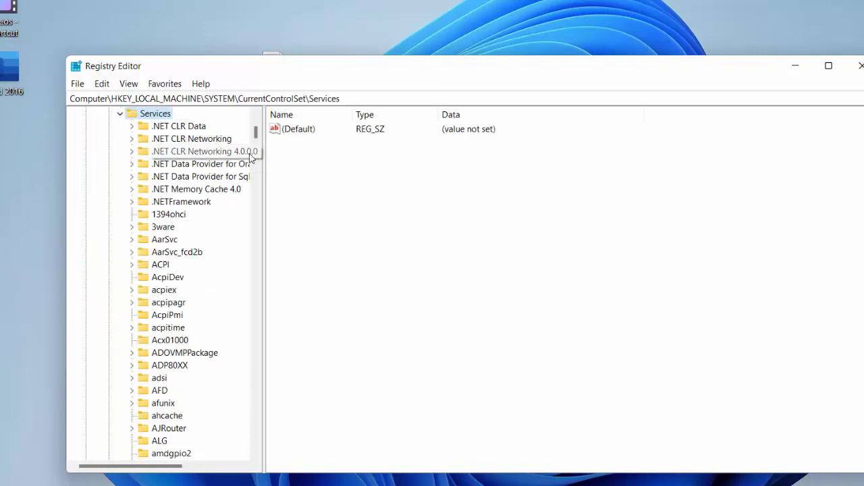
left_click_drag(258, 135, 260, 437)
left_click(164, 341)
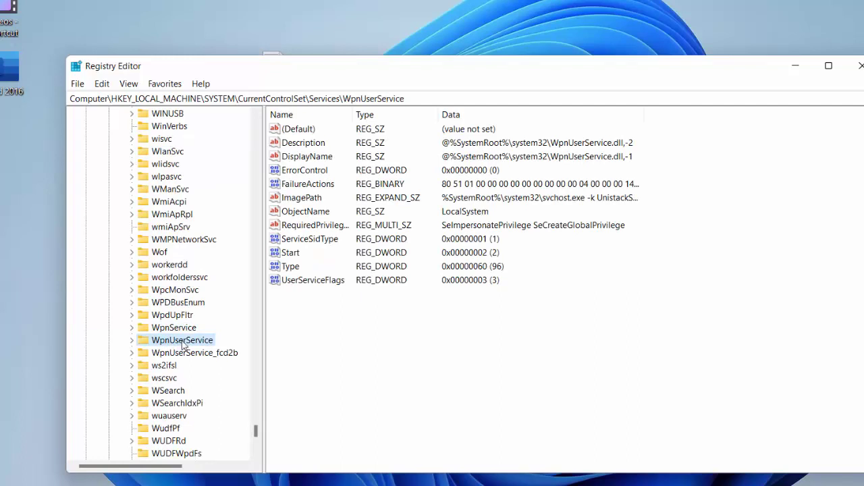
Step: Try to set the Start DWORD of WpnUserService to 4, and close the Registry Editor
left_click(293, 256)
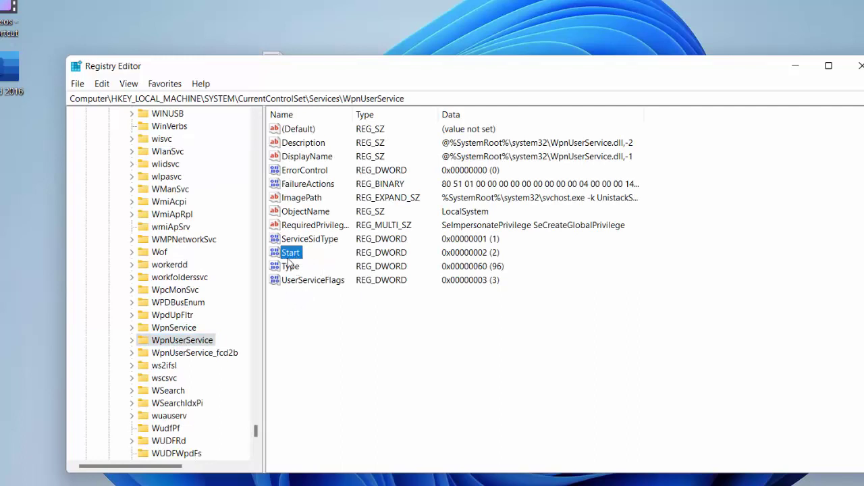
double_click(294, 255)
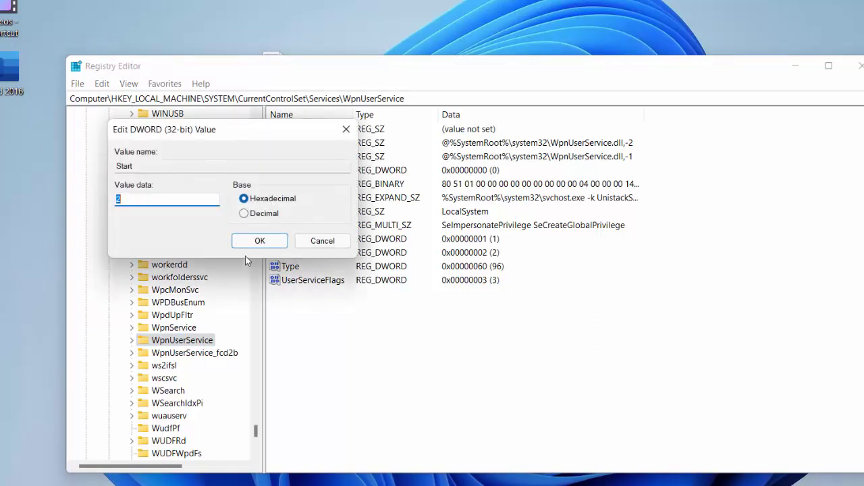
type("4")
left_click(249, 250)
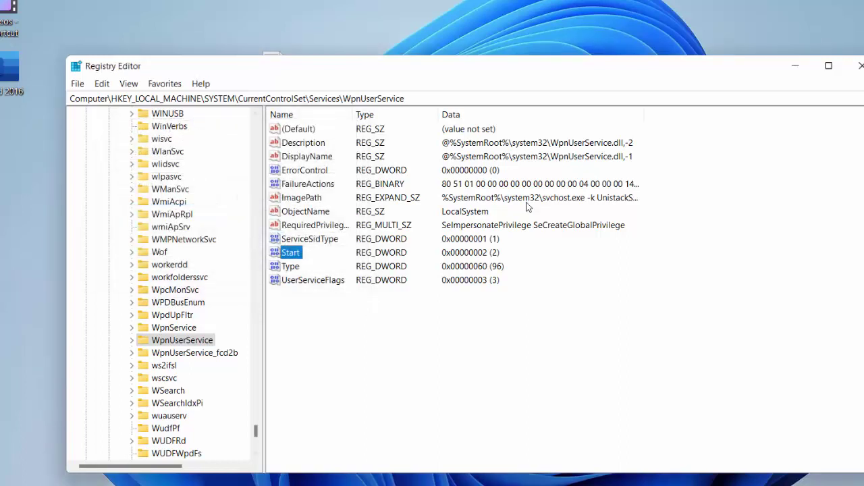
left_click(860, 67)
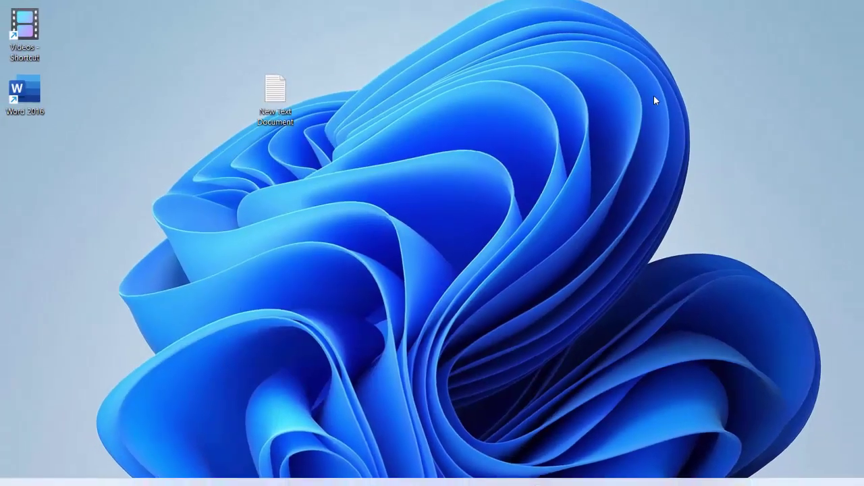
right_click(679, 76)
left_click(625, 177)
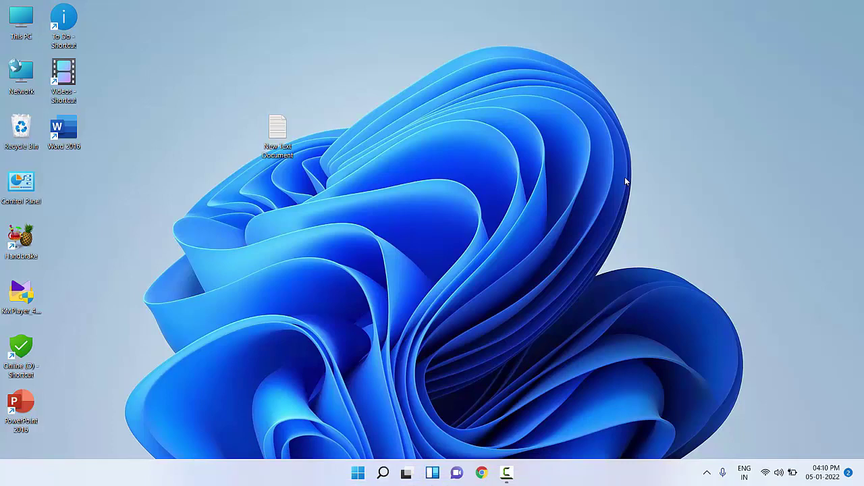
Step: Open a Command Prompt window by running cmd from the Run dialog
key("super+r")
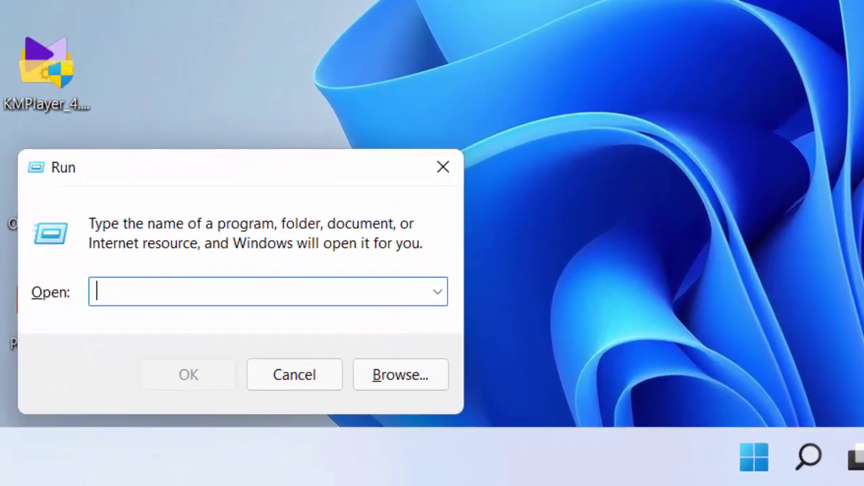
type("cmd")
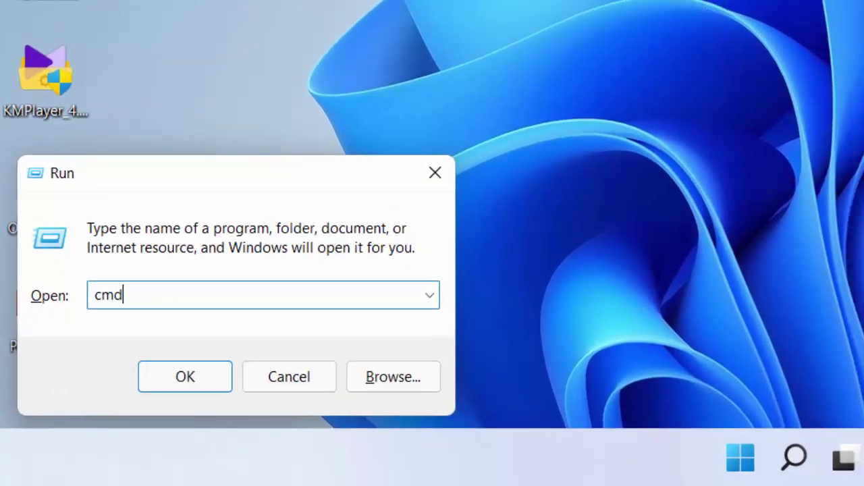
key("Return")
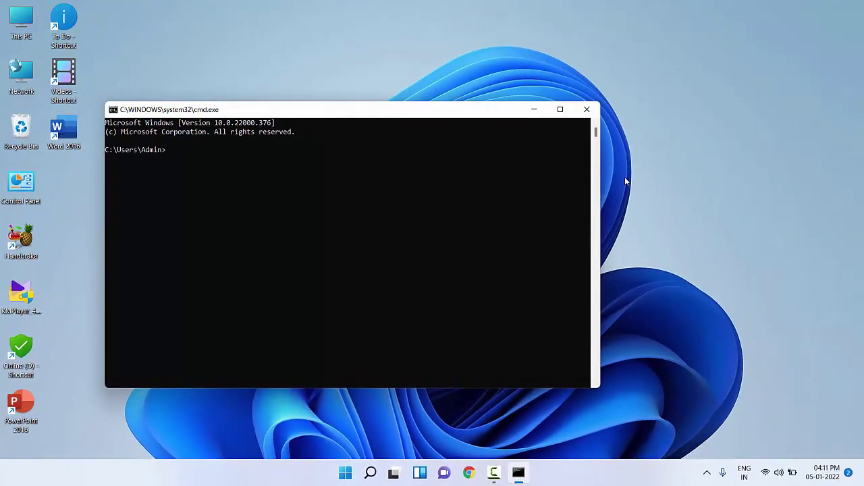
Step: Enter the system file check command sfc /scannow at the prompt, and close the Command Prompt window without running it
type("sfc")
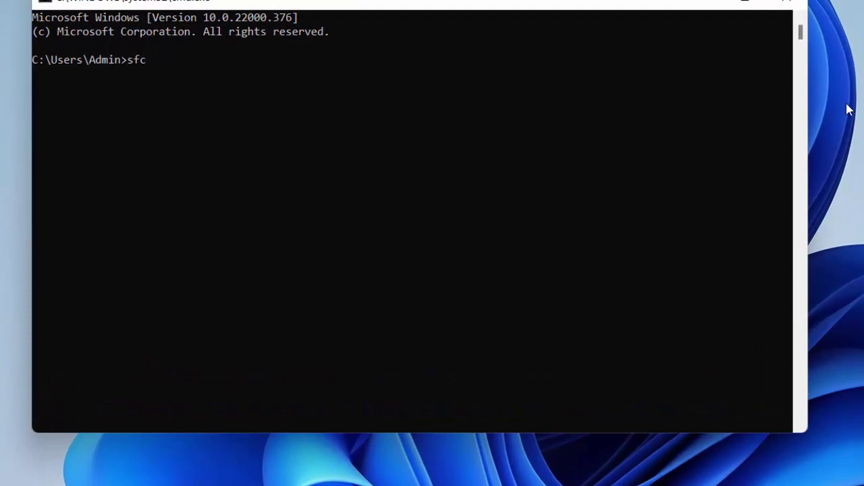
type(" /sc")
type("annow")
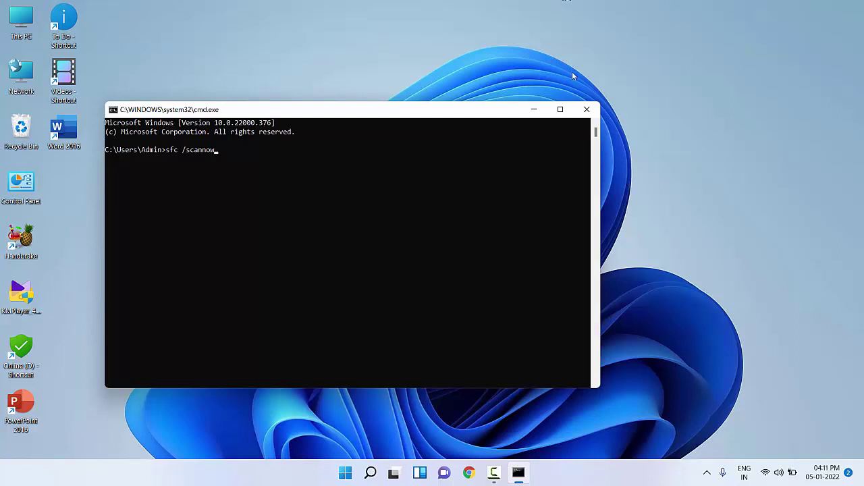
left_click(587, 109)
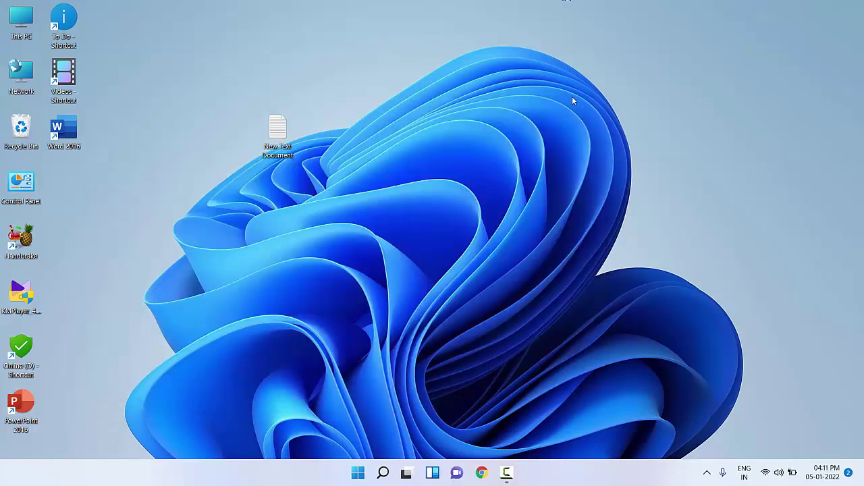